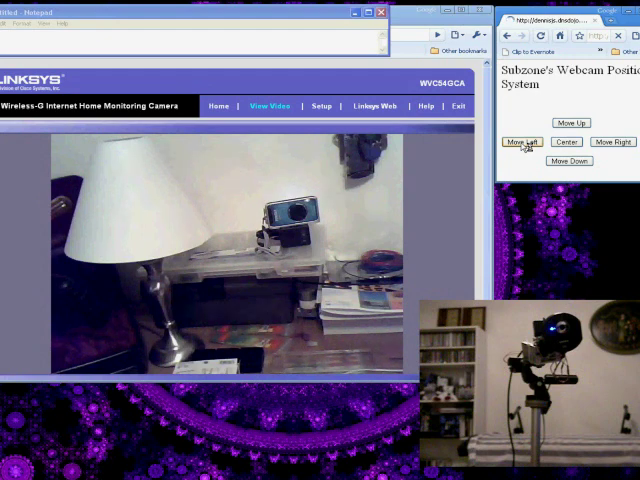
Pan the camera left twice and down twice over the multimeter, then recenter it.
click(526, 147)
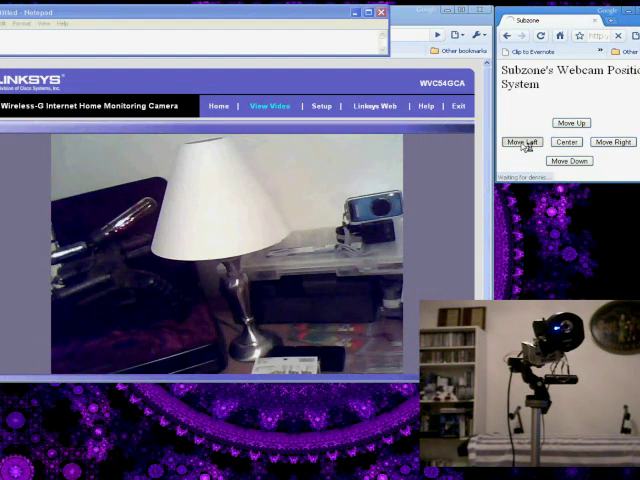
click(523, 147)
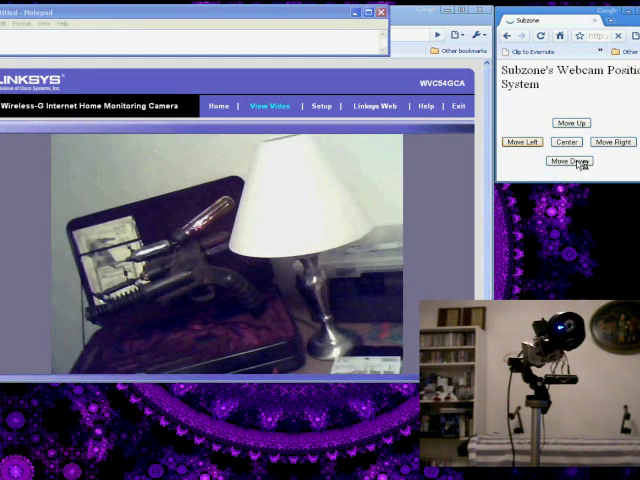
click(578, 163)
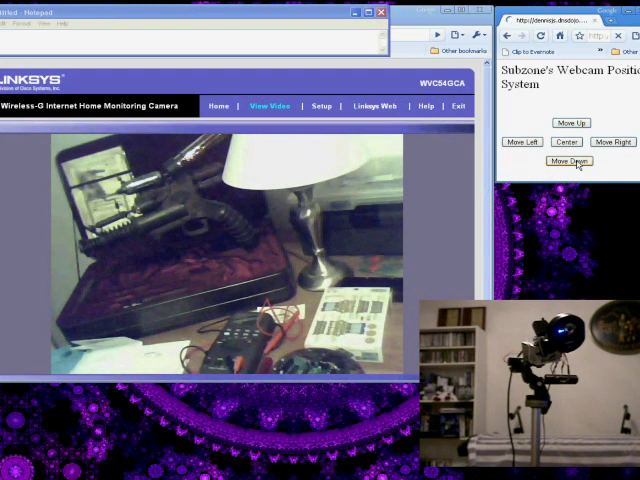
click(578, 163)
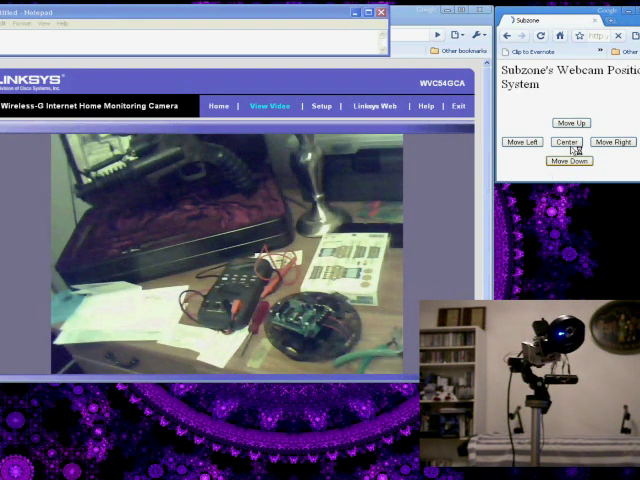
click(569, 142)
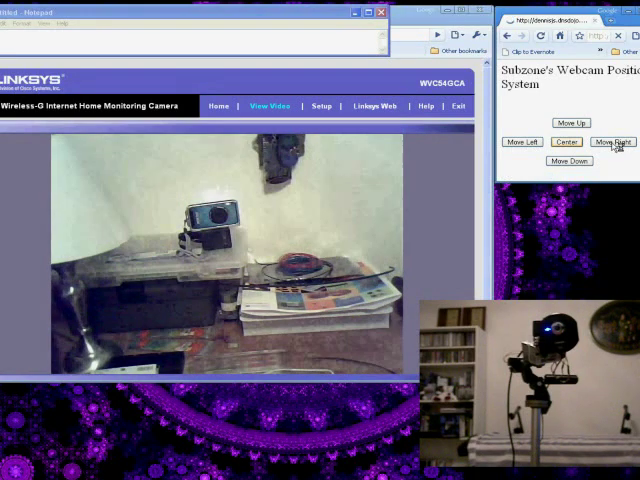
Pan the camera right four times to frame the soldering station and white robot.
click(615, 143)
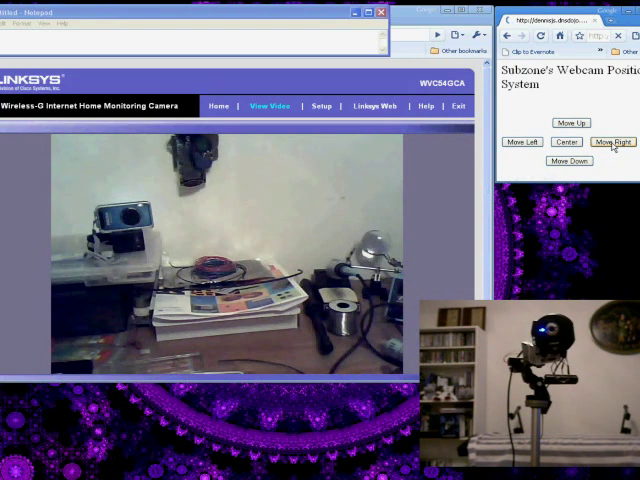
click(613, 143)
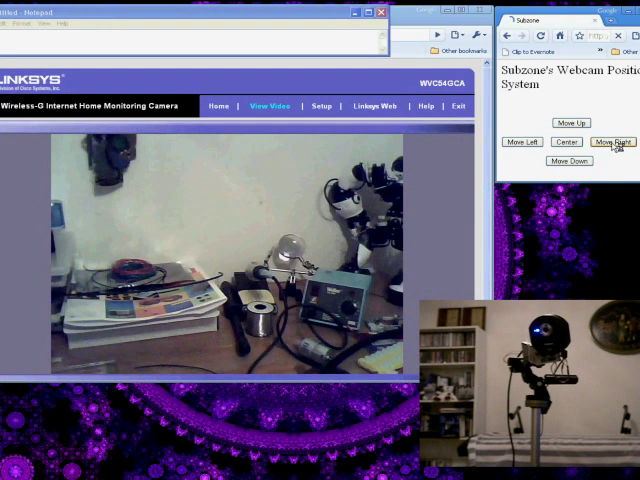
click(613, 143)
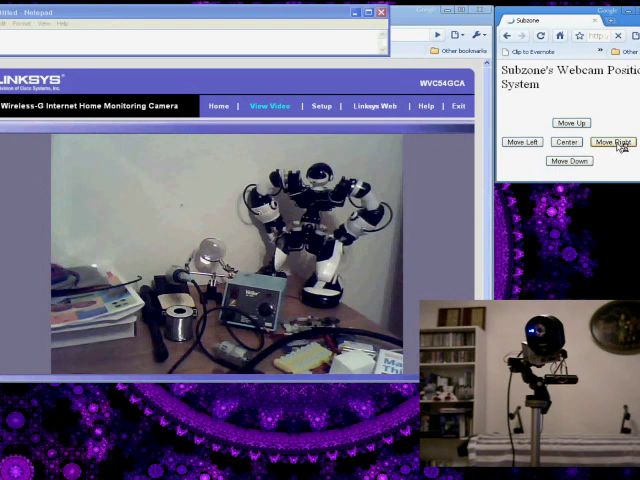
click(622, 146)
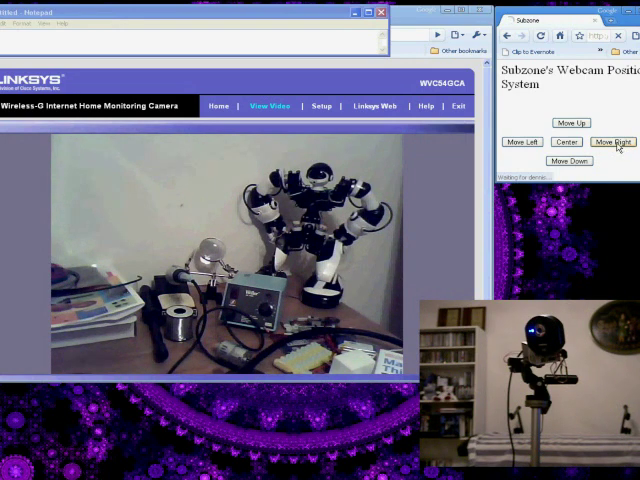